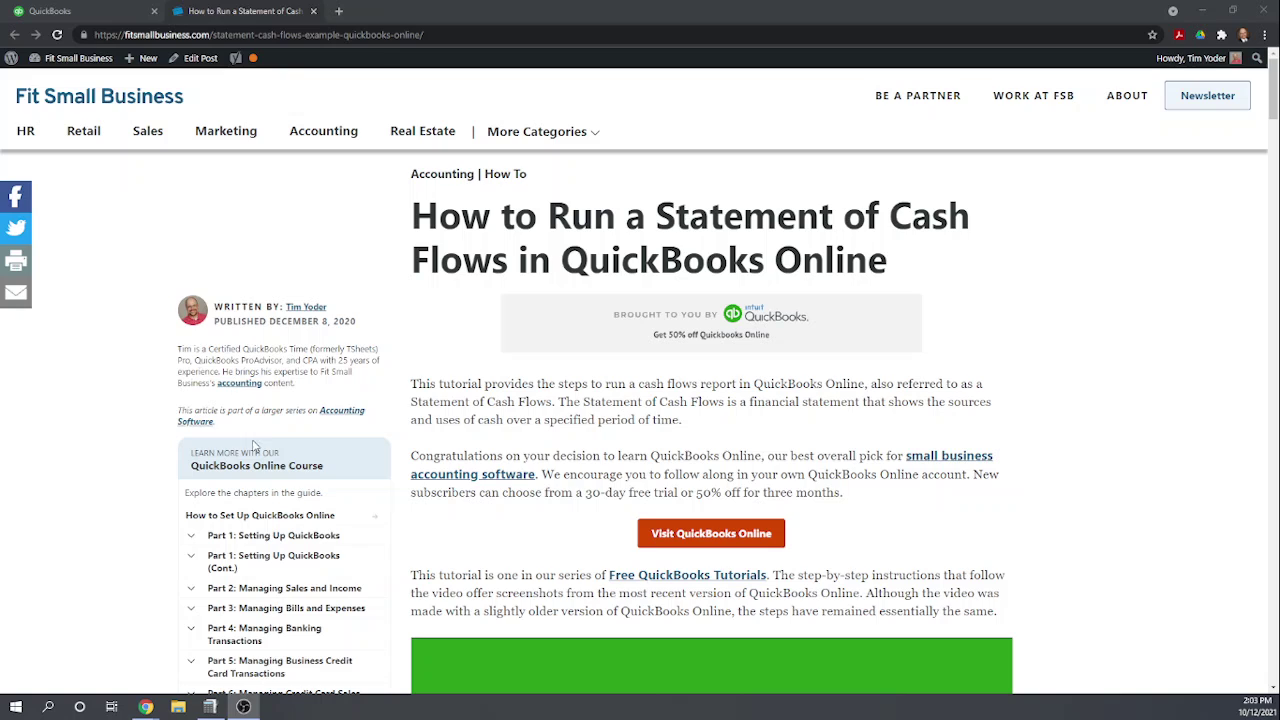
Switch to QuickBooks Online and open the Statement of Cash Flows report from the Business overview reports
left_click(97, 16)
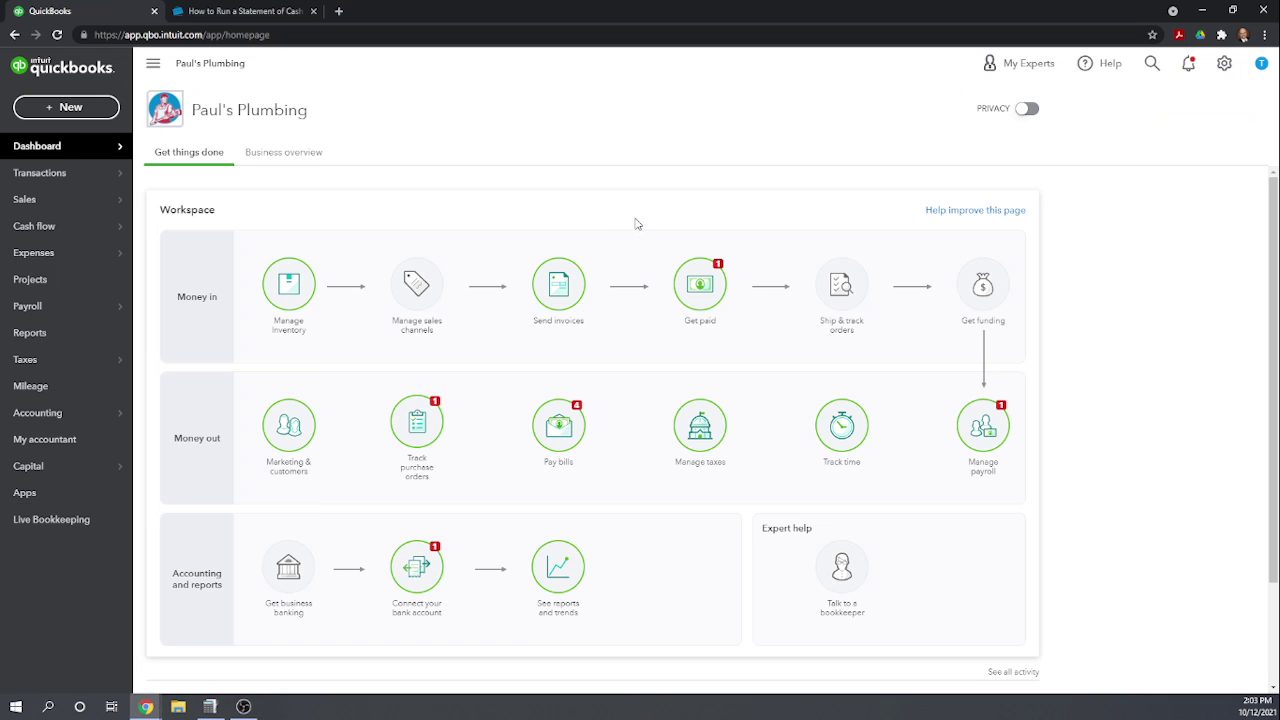
mouse_move(75, 160)
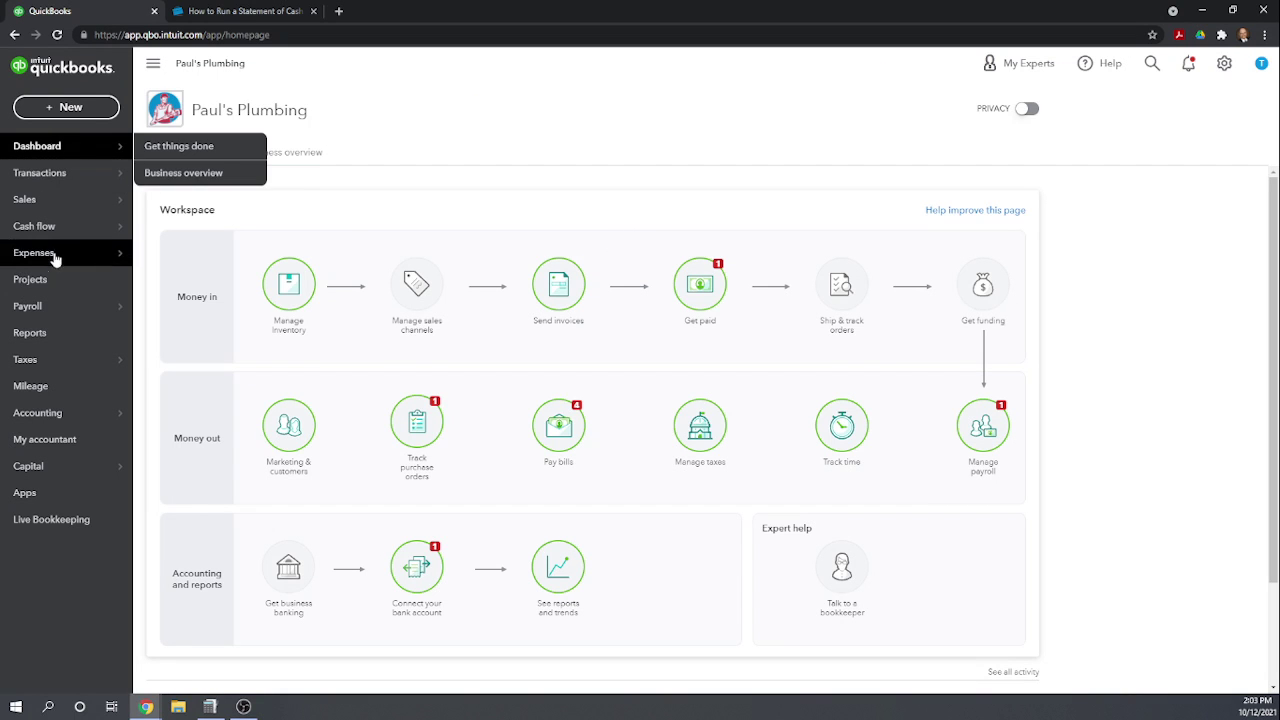
left_click(29, 337)
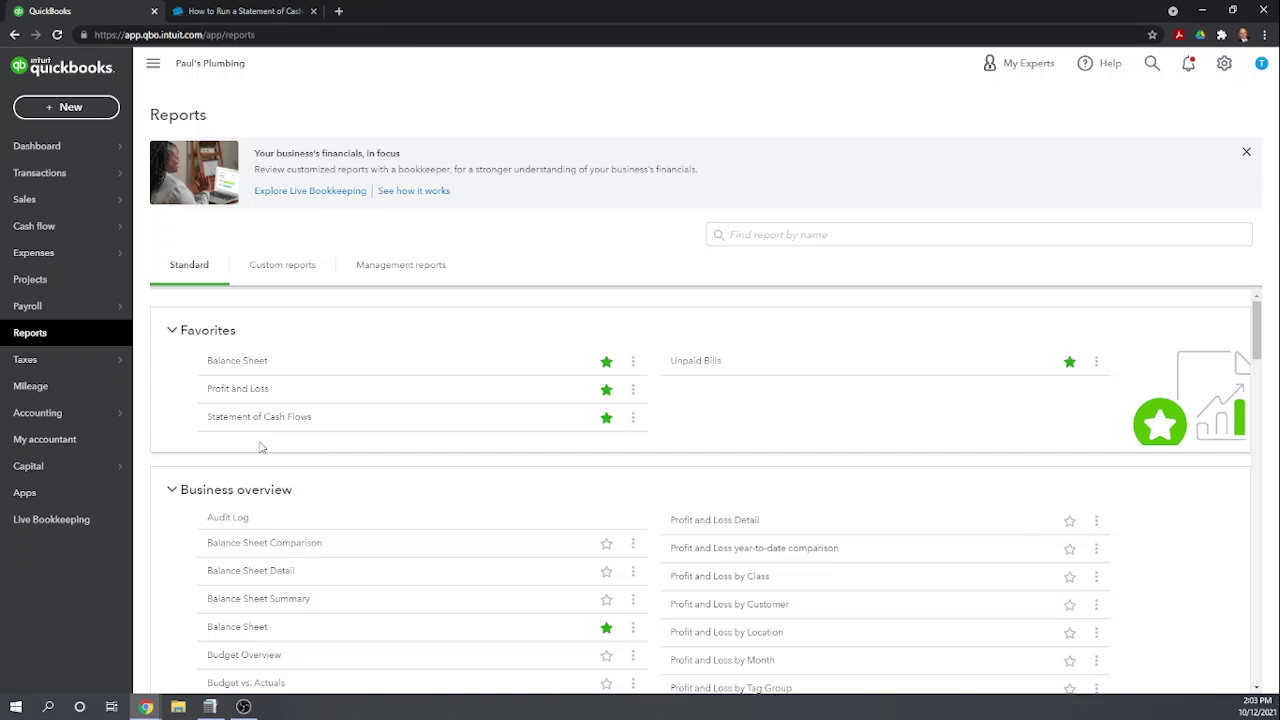
scroll(402, 371, "down", 2)
scroll(402, 371, "up", 1)
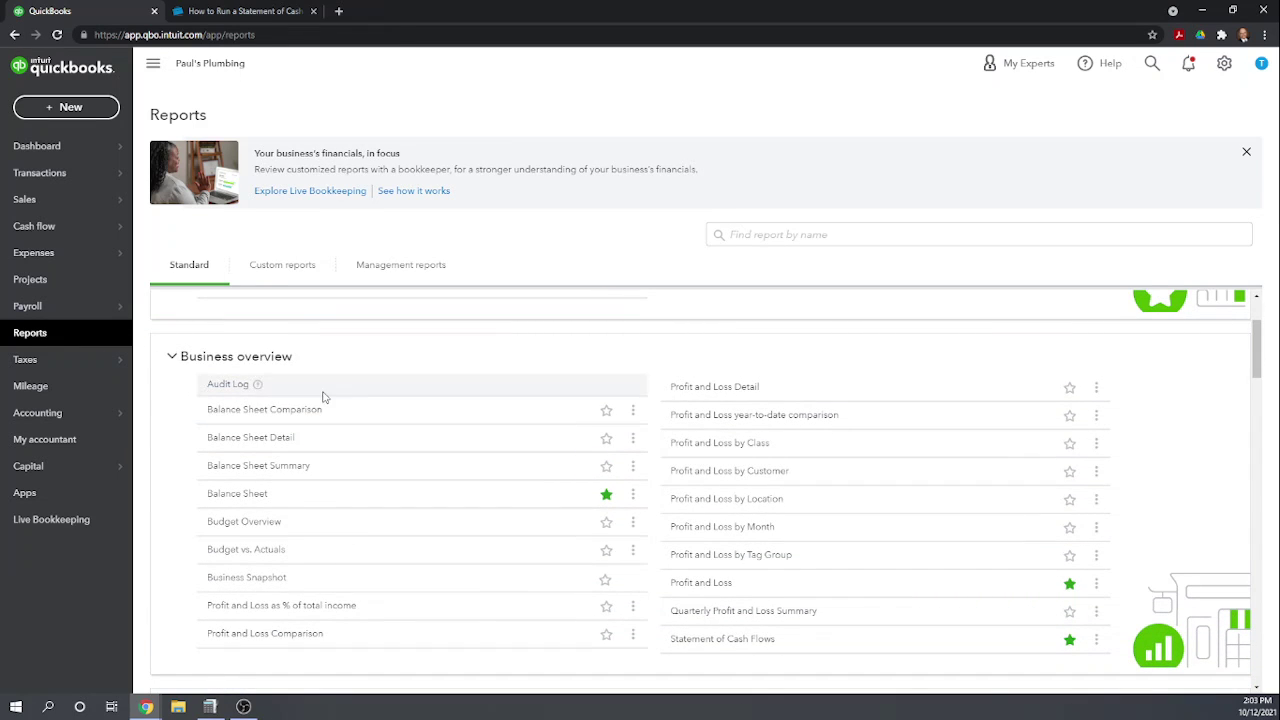
left_click(713, 643)
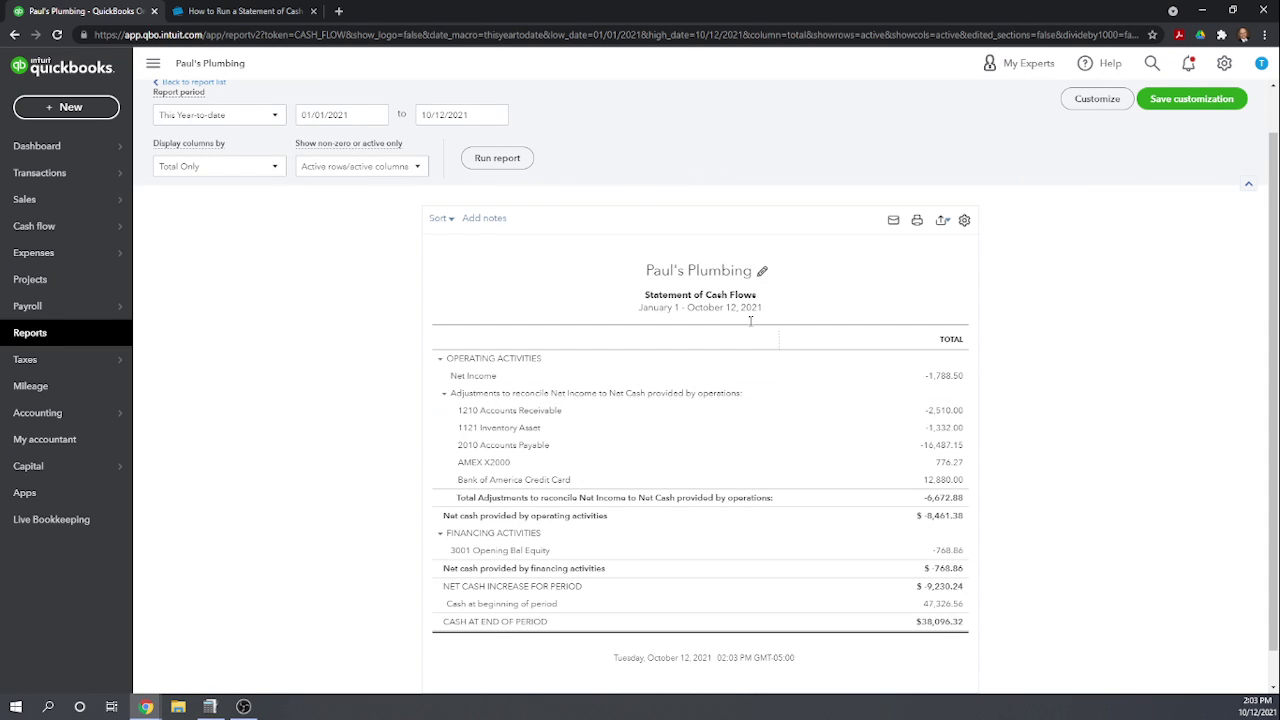
scroll(871, 343, "up", 1)
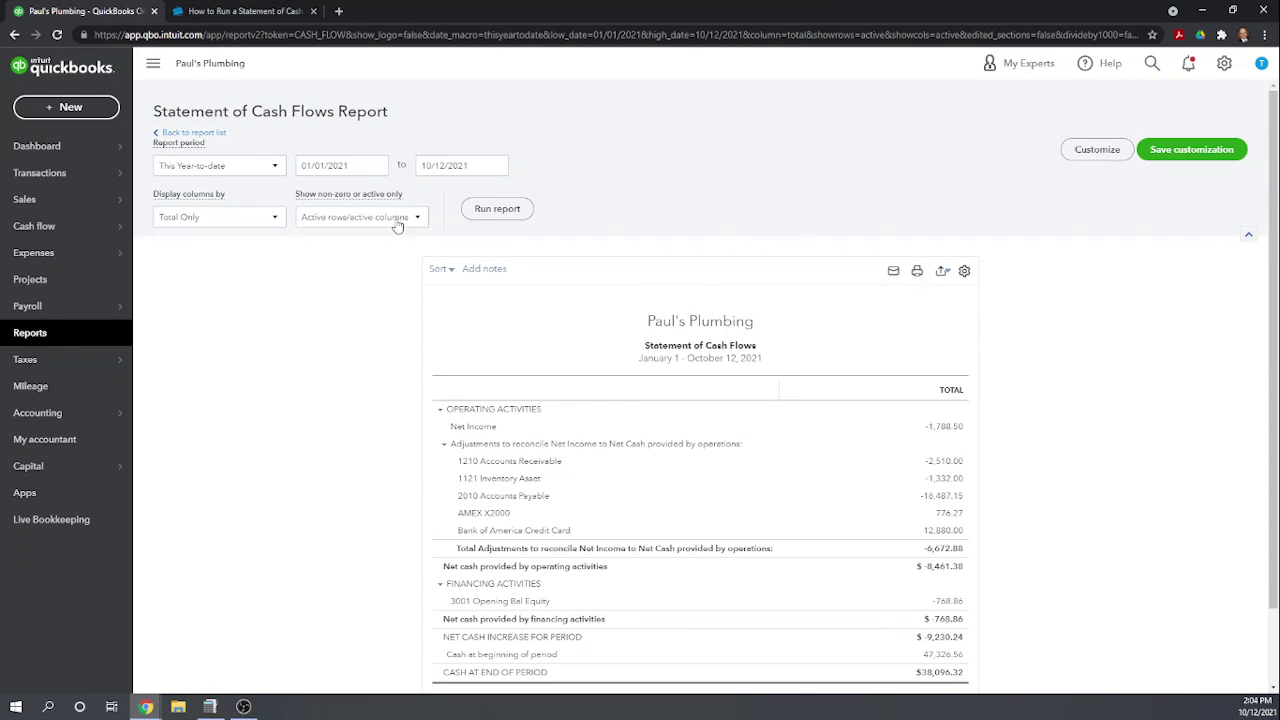
Set the report period to 01/01/2024 through 12/31/2024 and rerun the Statement of Cash Flows
left_click(357, 165)
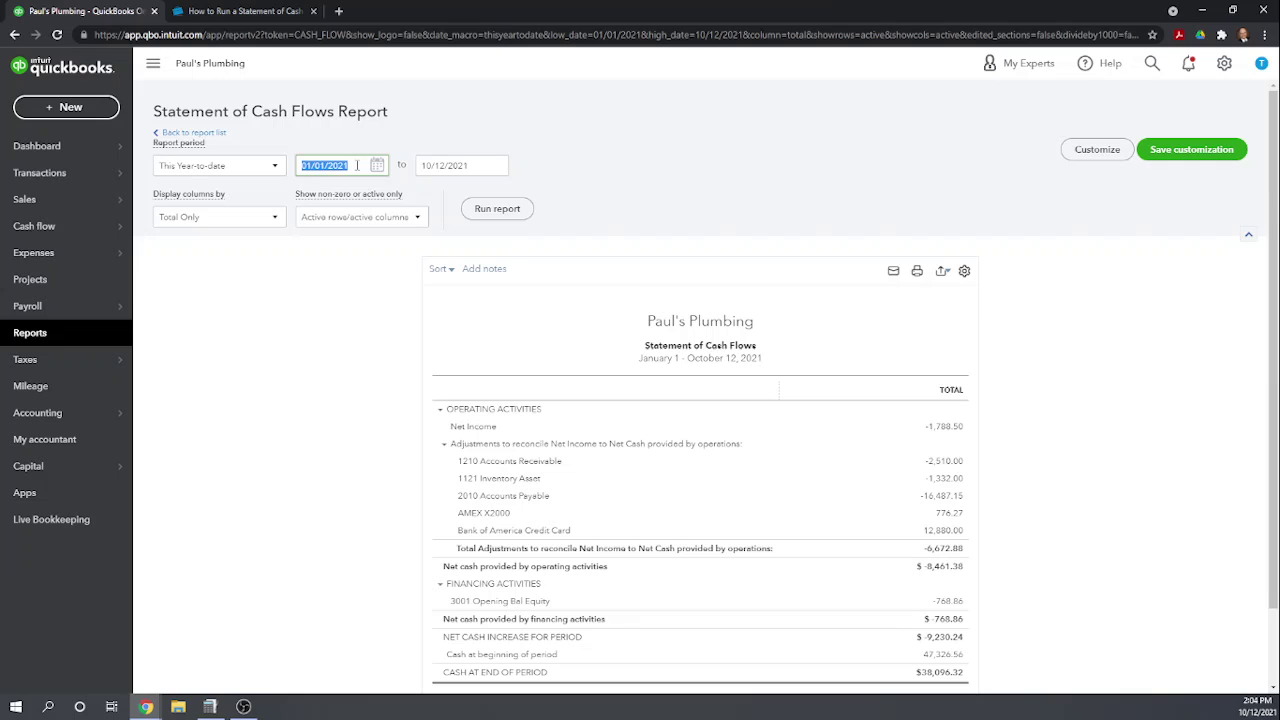
left_click(357, 165)
key("BackSpace")
type("4")
left_click(469, 167)
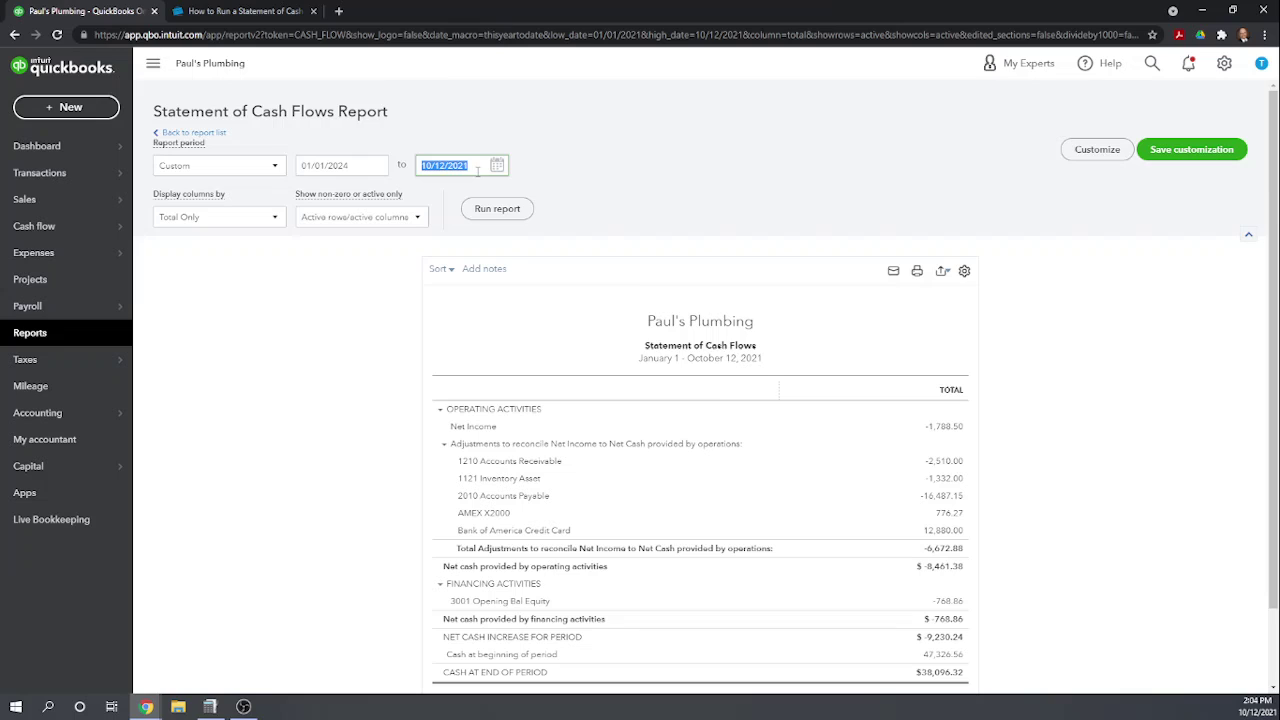
left_click(478, 171)
key("BackSpace")
key("BackSpace")
key("BackSpace")
key("BackSpace")
key("BackSpace")
key("BackSpace")
key("BackSpace")
key("BackSpace")
key("BackSpace")
key("BackSpace")
type("12/31/2024")
key("Tab")
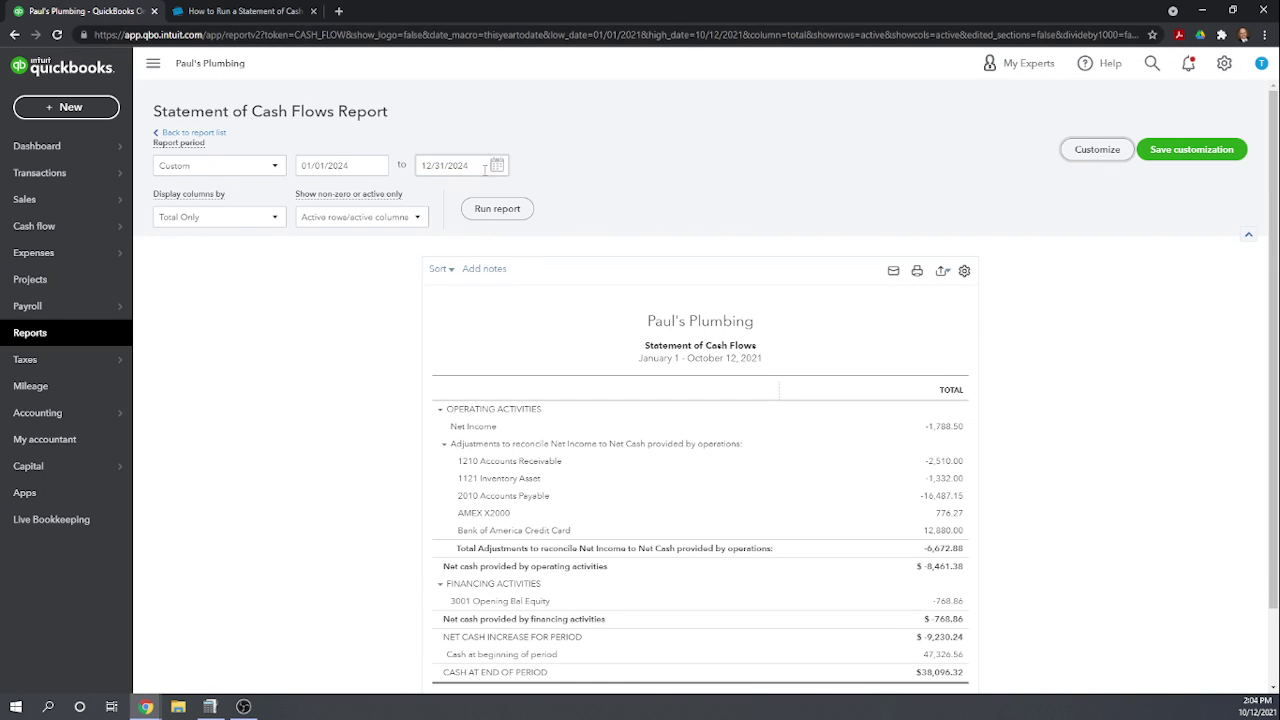
left_click(497, 211)
Review the cash flow statement and collapse its Operating, Investing and Financing Activities sections
scroll(498, 212, "down", 2)
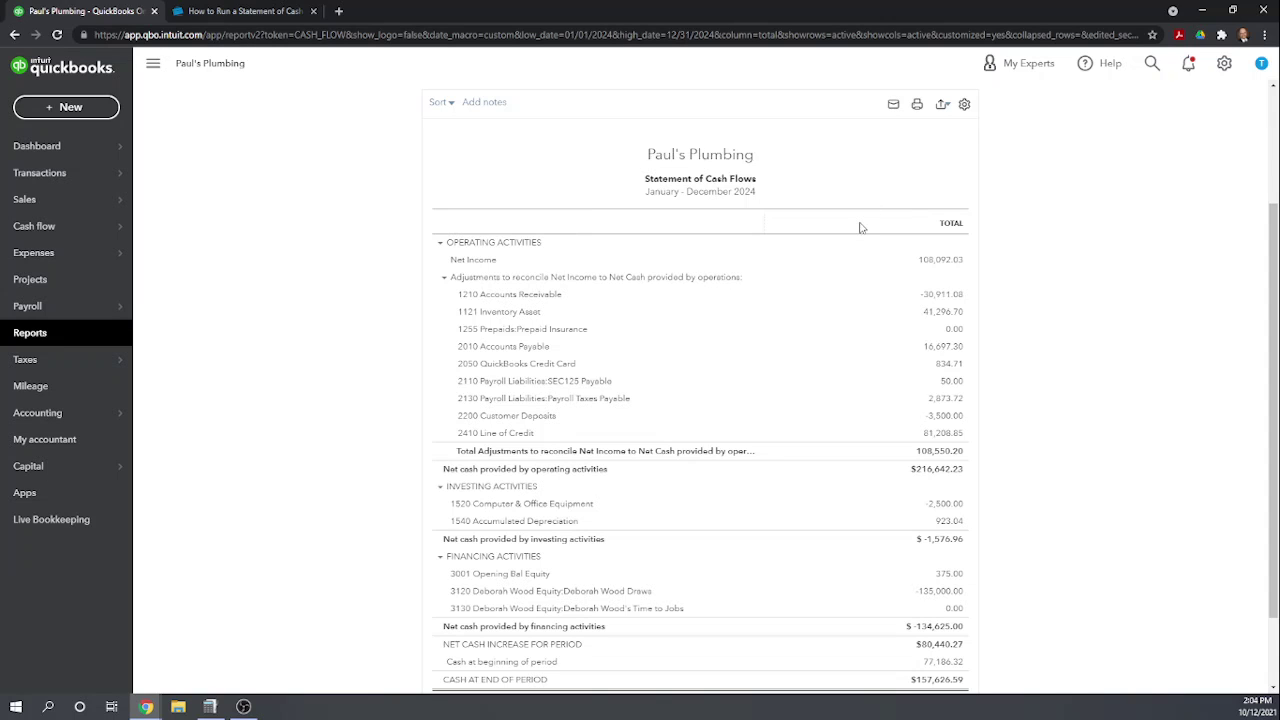
scroll(860, 228, "down", 1)
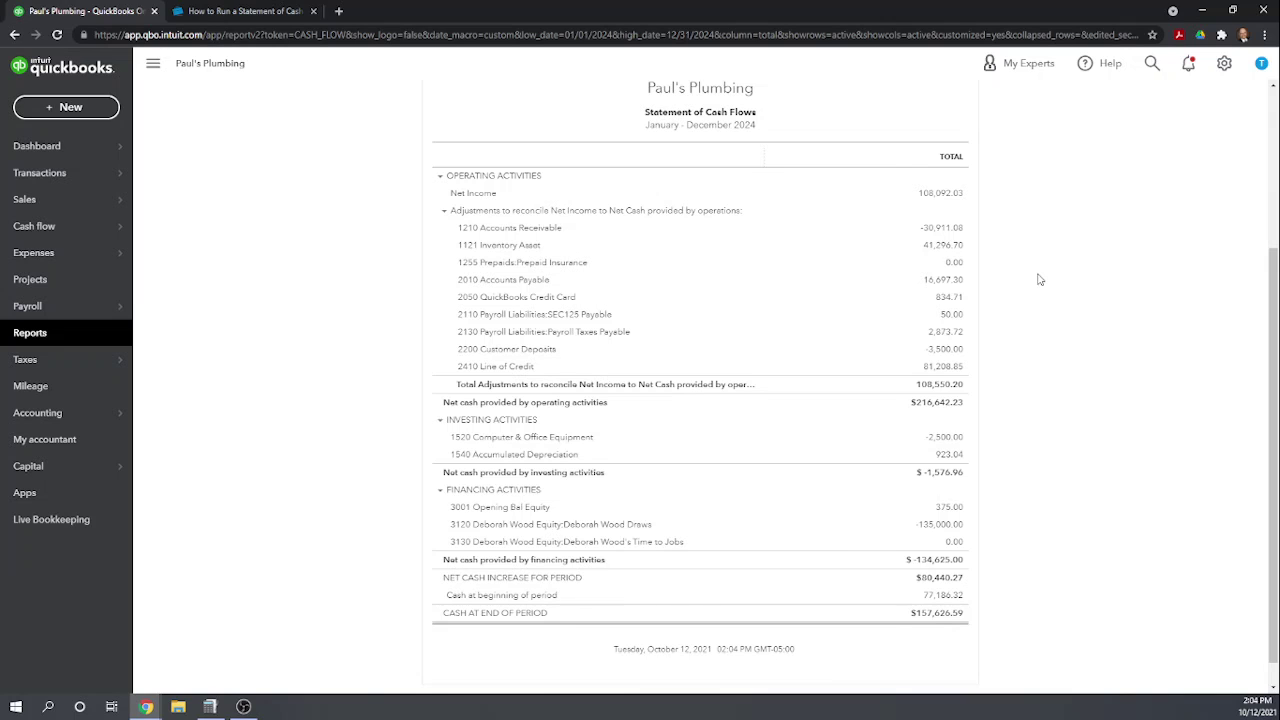
scroll(1039, 279, "down", 1)
scroll(1039, 279, "up", 2)
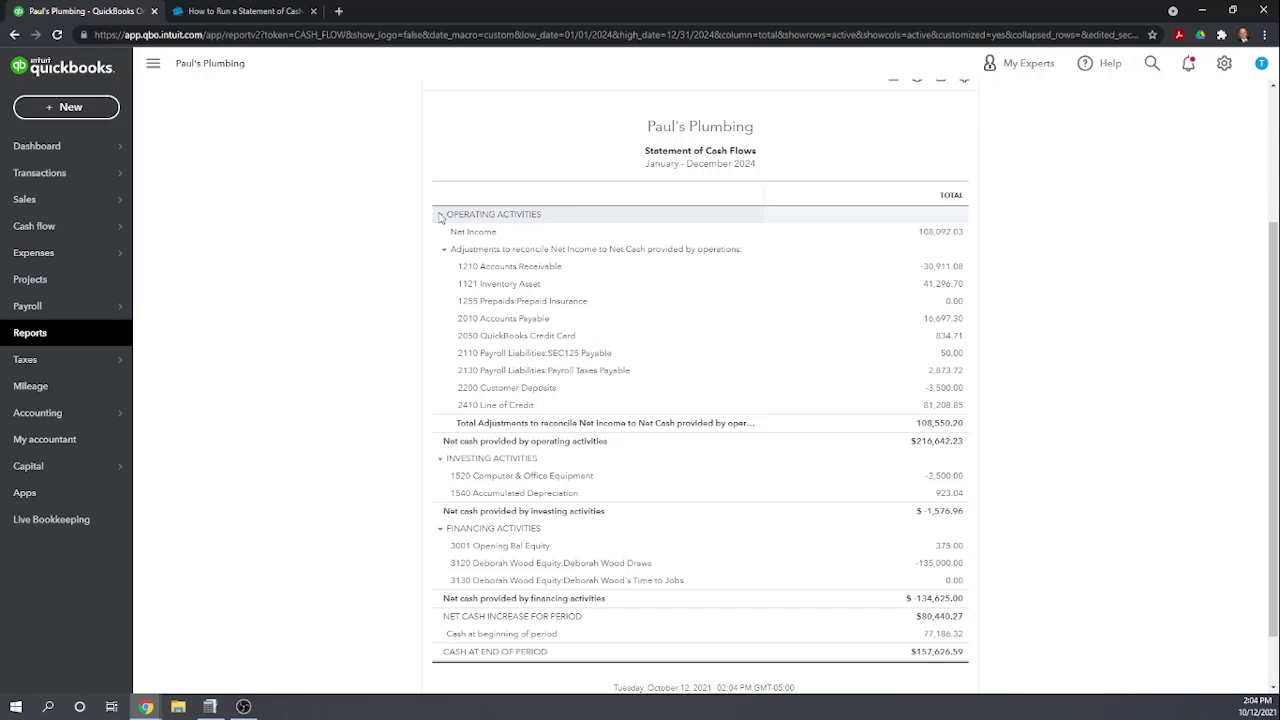
left_click(440, 216)
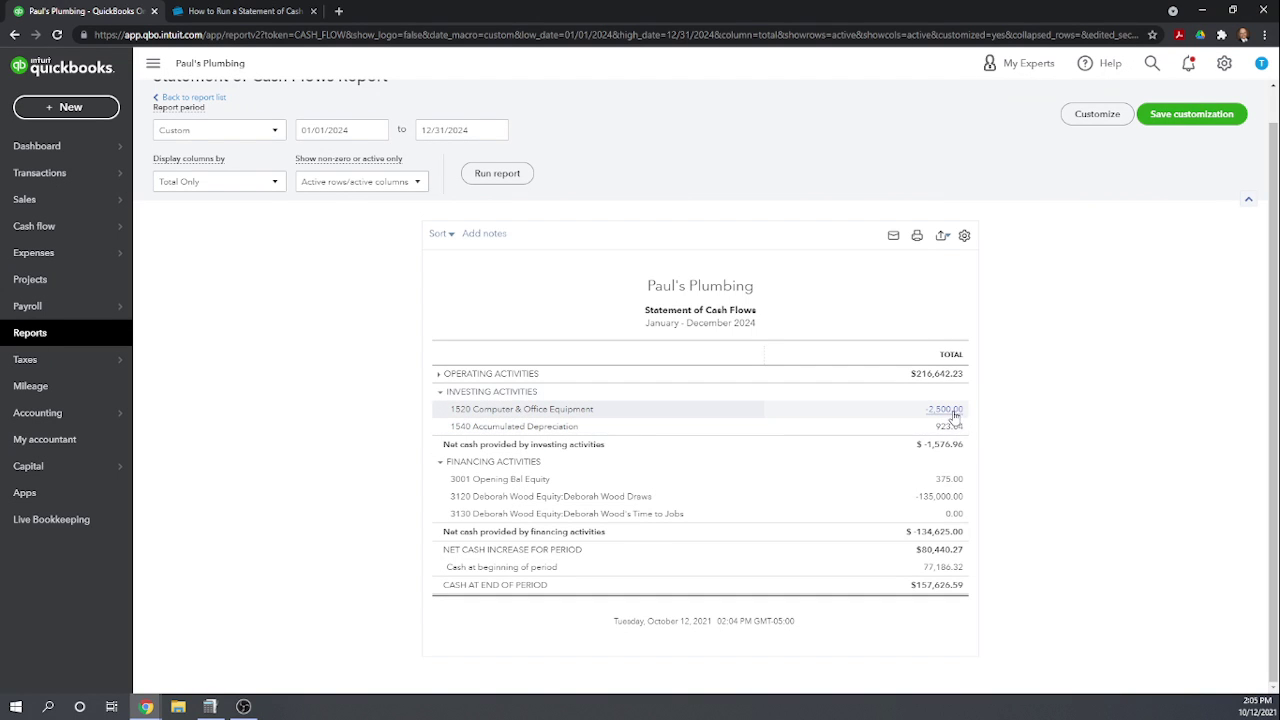
left_click(440, 395)
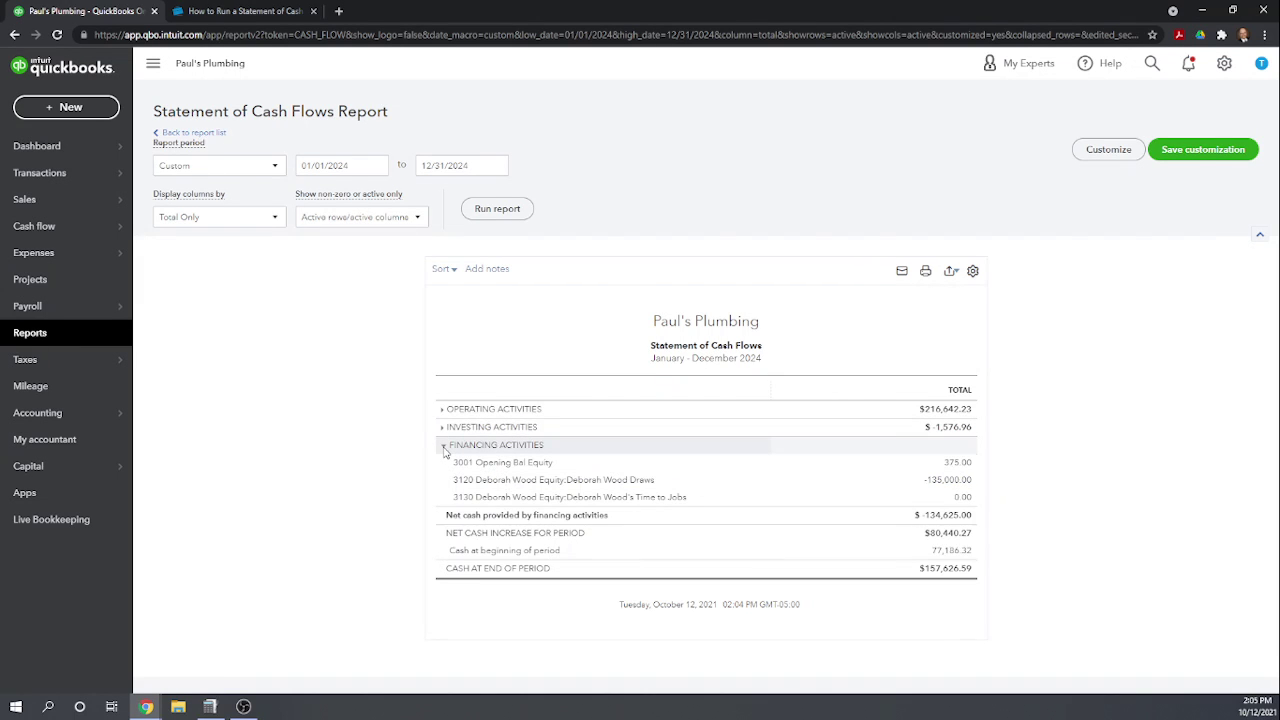
left_click(443, 447)
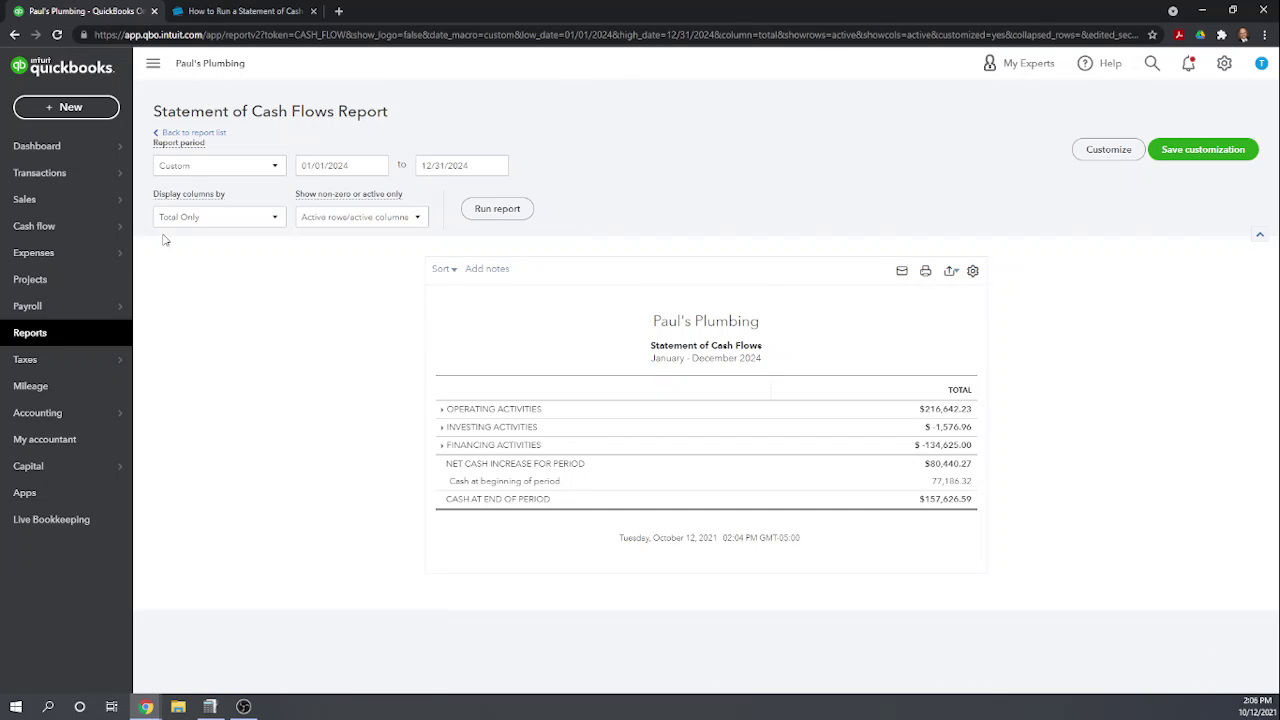
Display the report columns by Quarters, rerun the report and review the quarterly cash flows
left_click(276, 219)
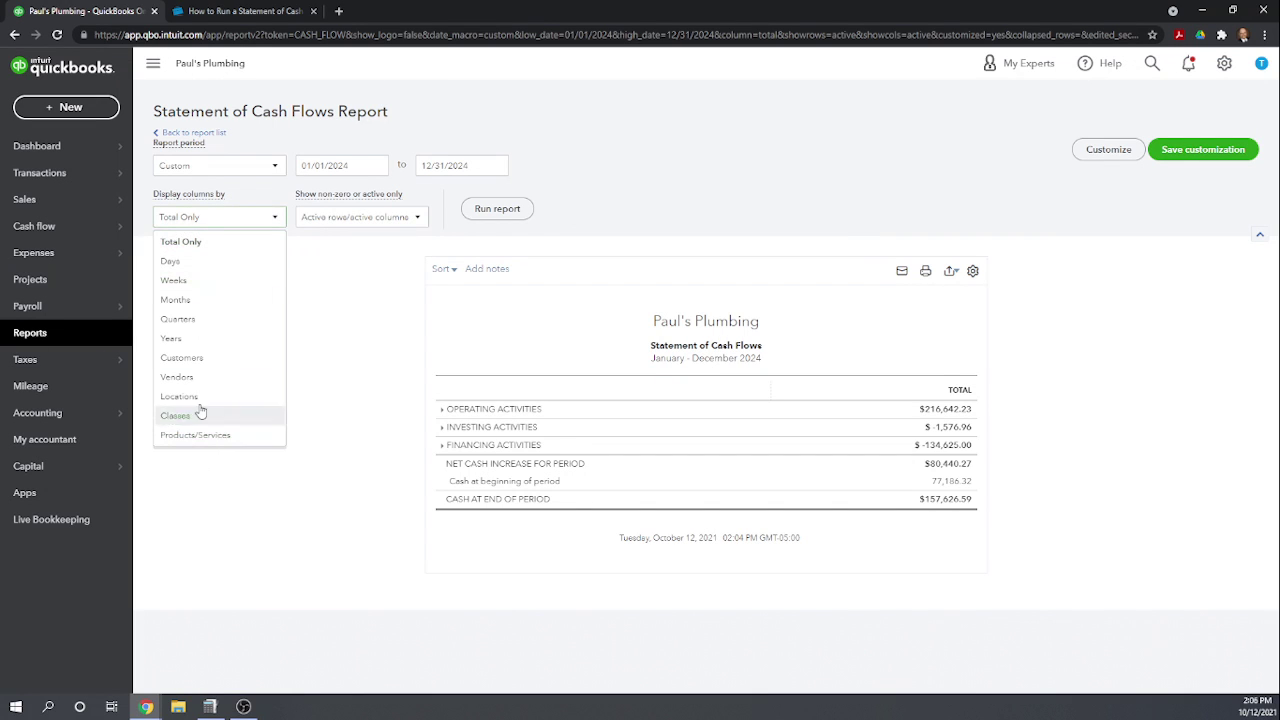
left_click(180, 320)
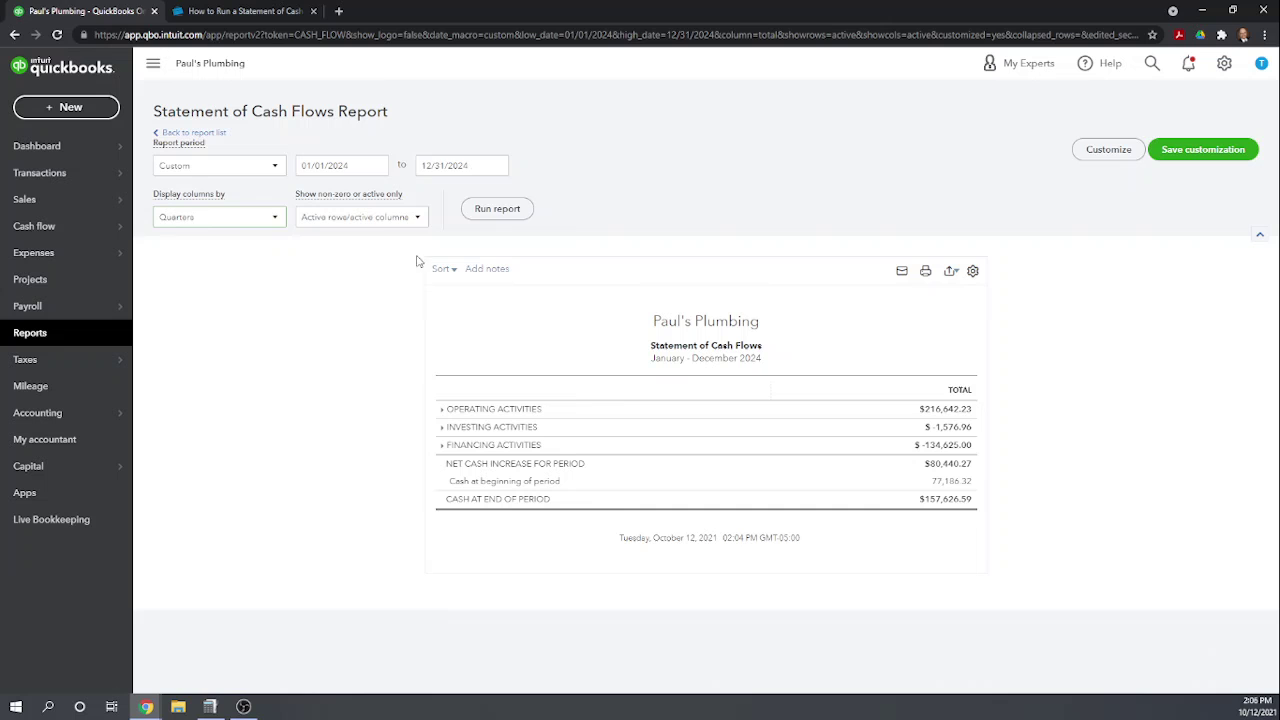
left_click(497, 209)
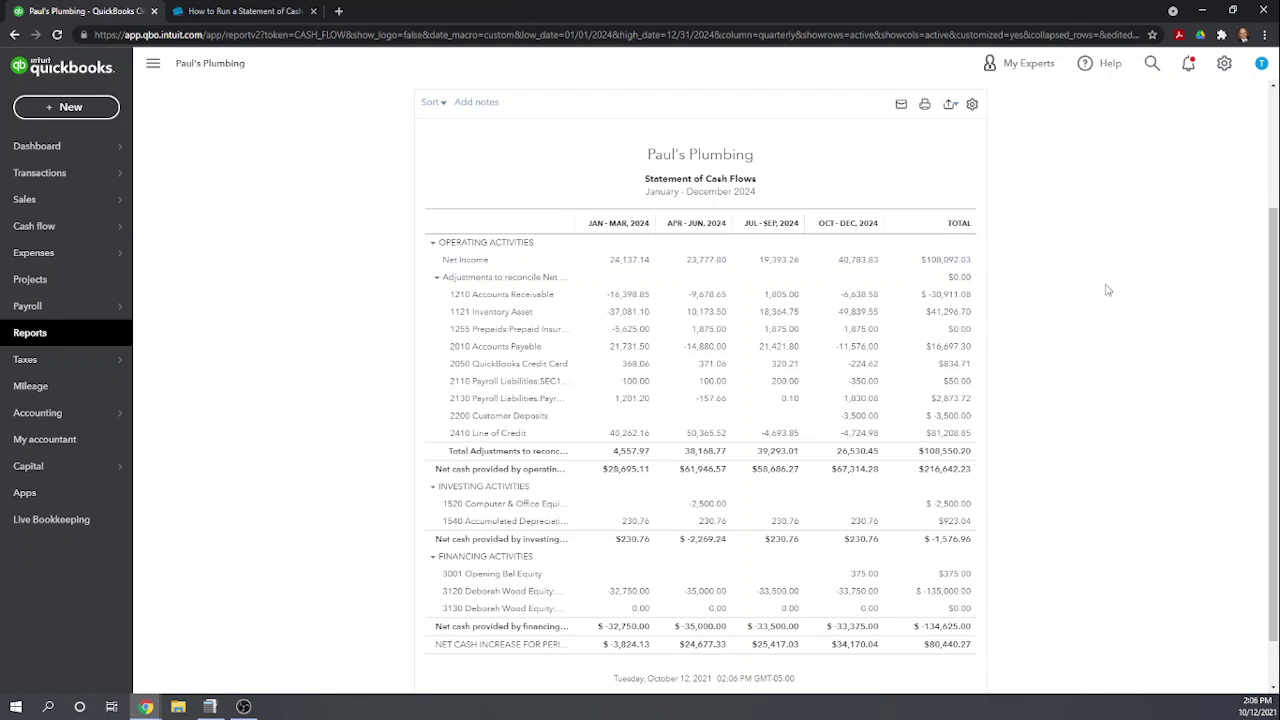
scroll(1094, 296, "up", 1)
scroll(931, 286, "down", 2)
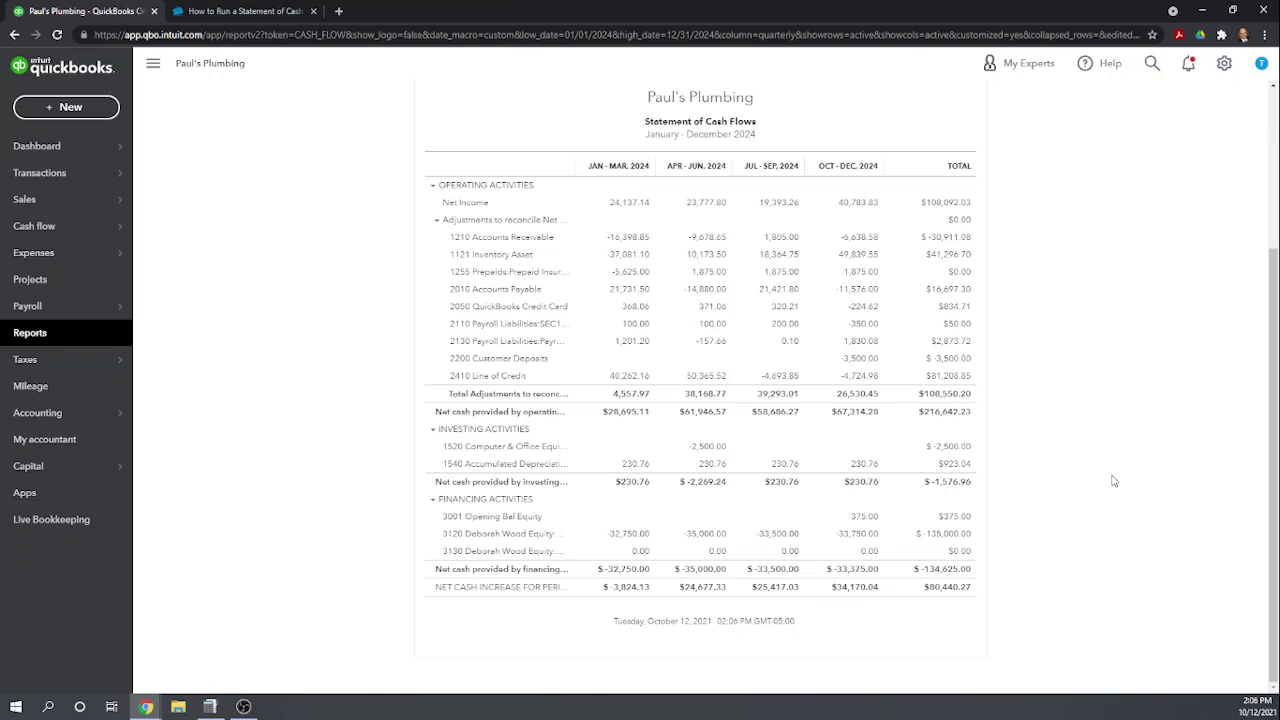
scroll(1113, 481, "up", 4)
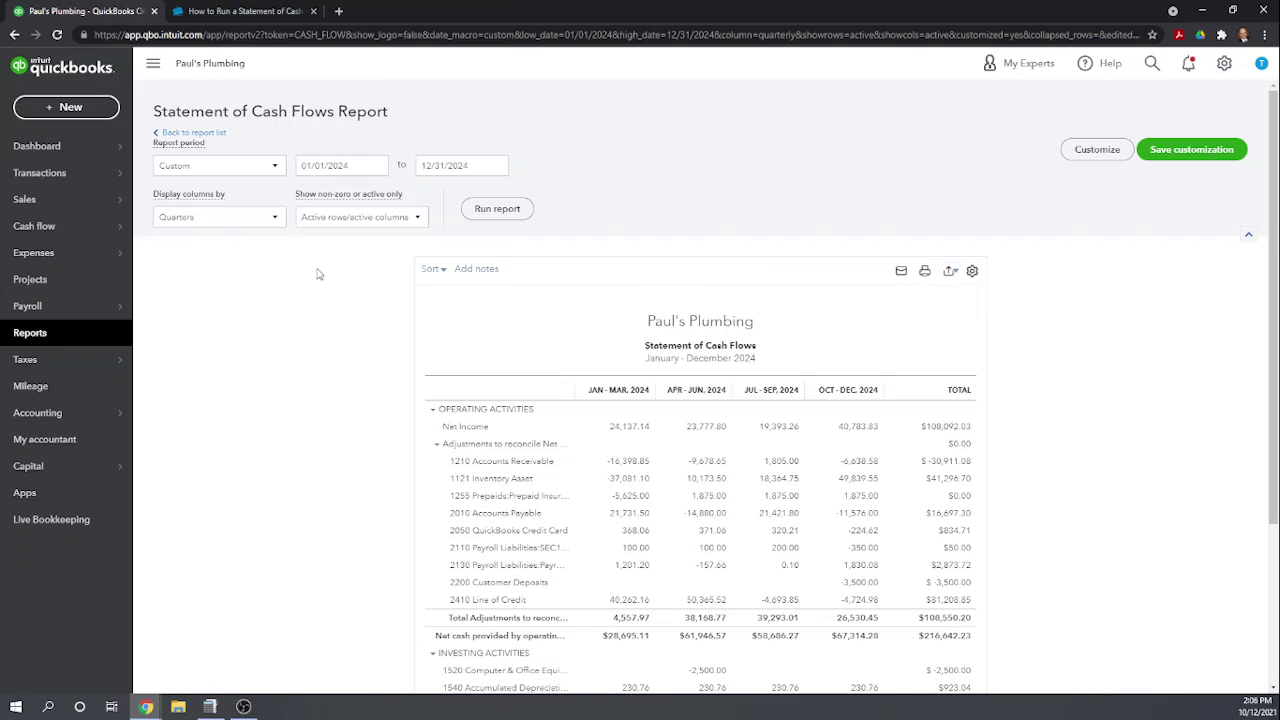
Examine the report's customization settings, including the Filter and Header/Footer options, and rerun the report with them unchanged
left_click(1096, 150)
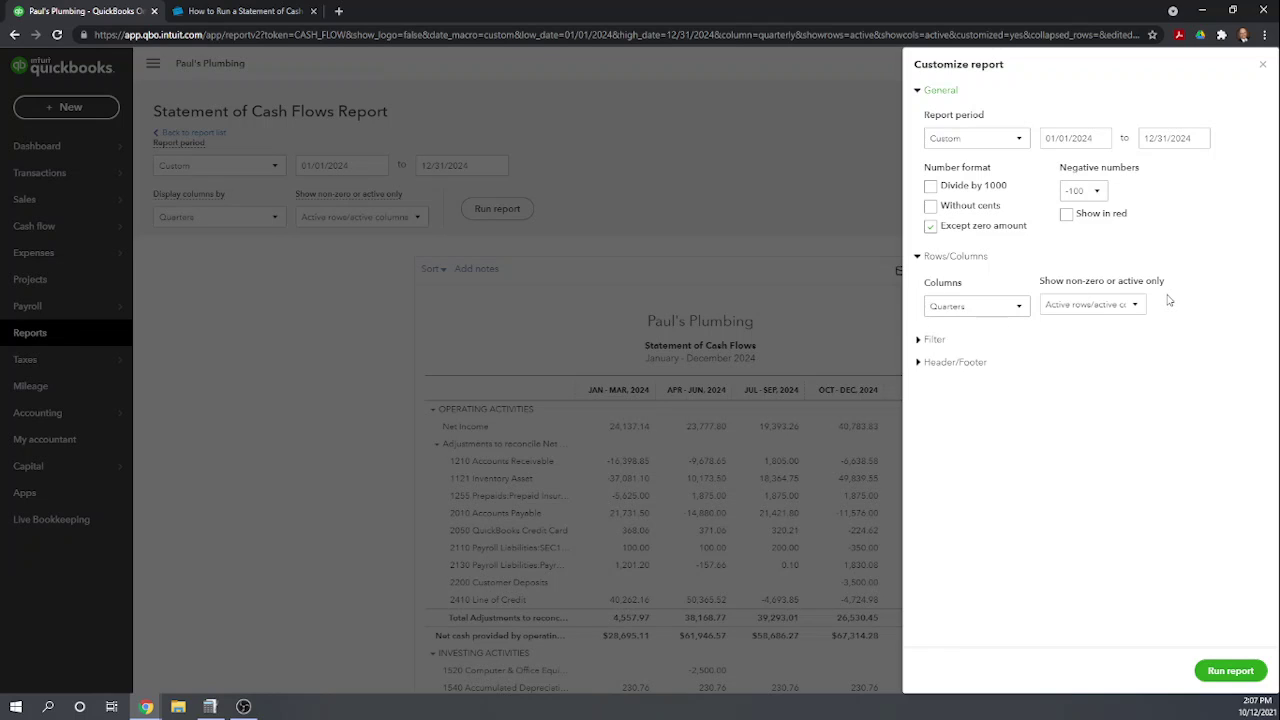
left_click(918, 342)
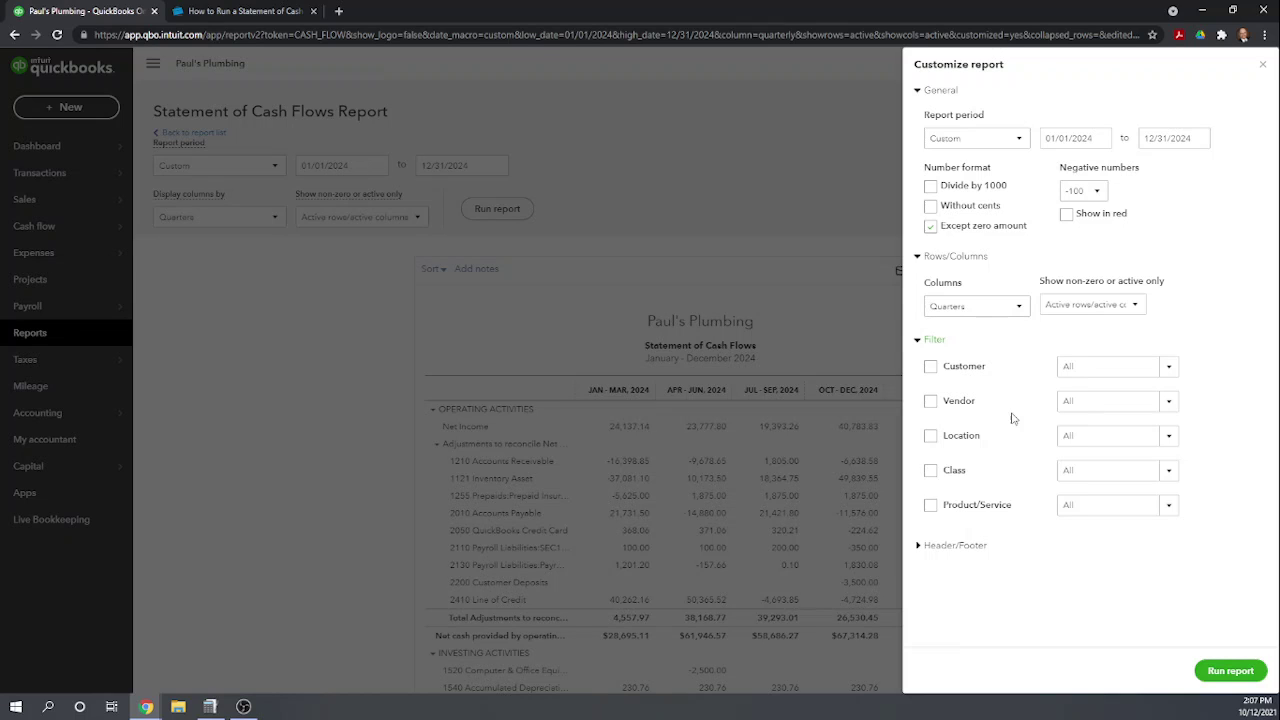
left_click(920, 548)
scroll(1043, 517, "down", 2)
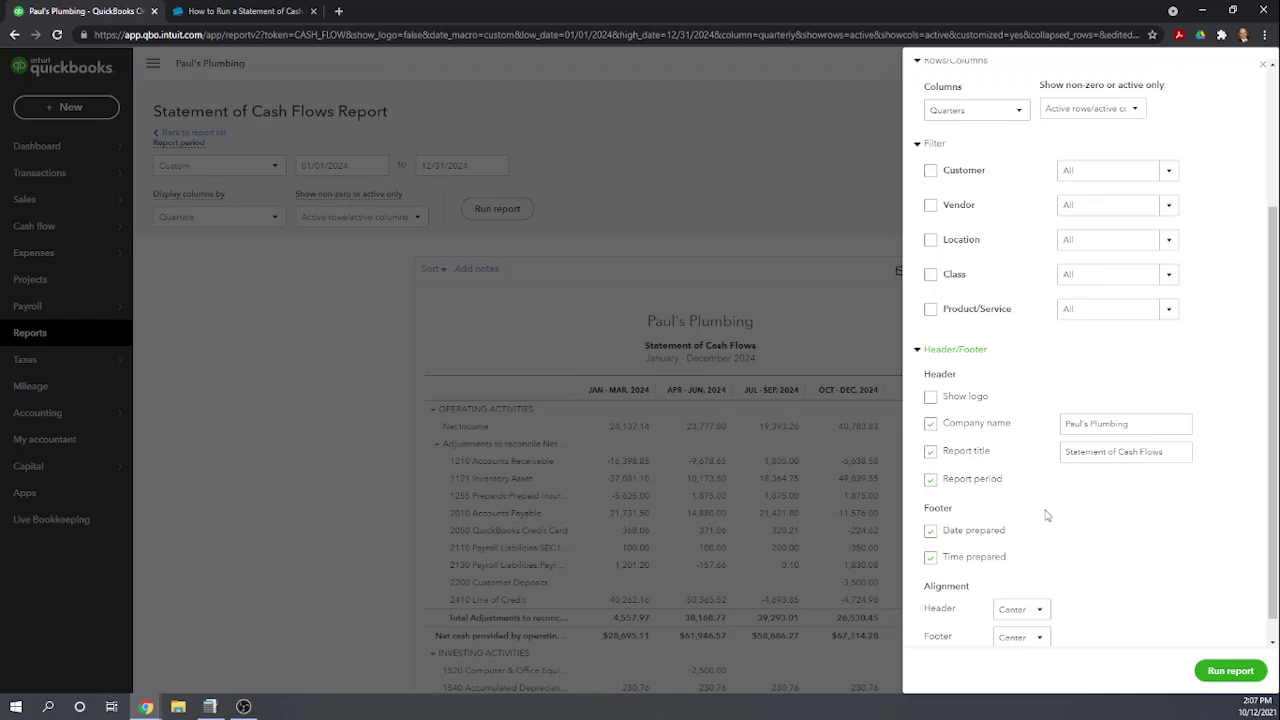
scroll(1145, 472, "down", 1)
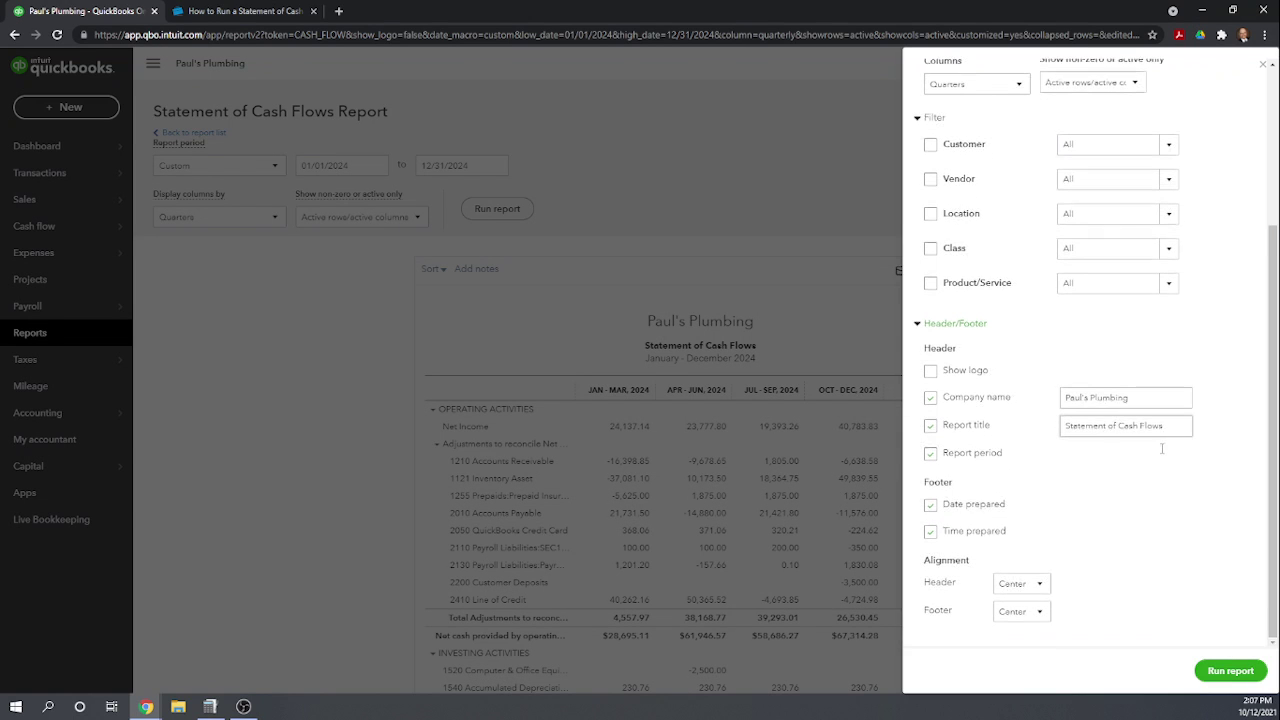
scroll(1158, 458, "up", 3)
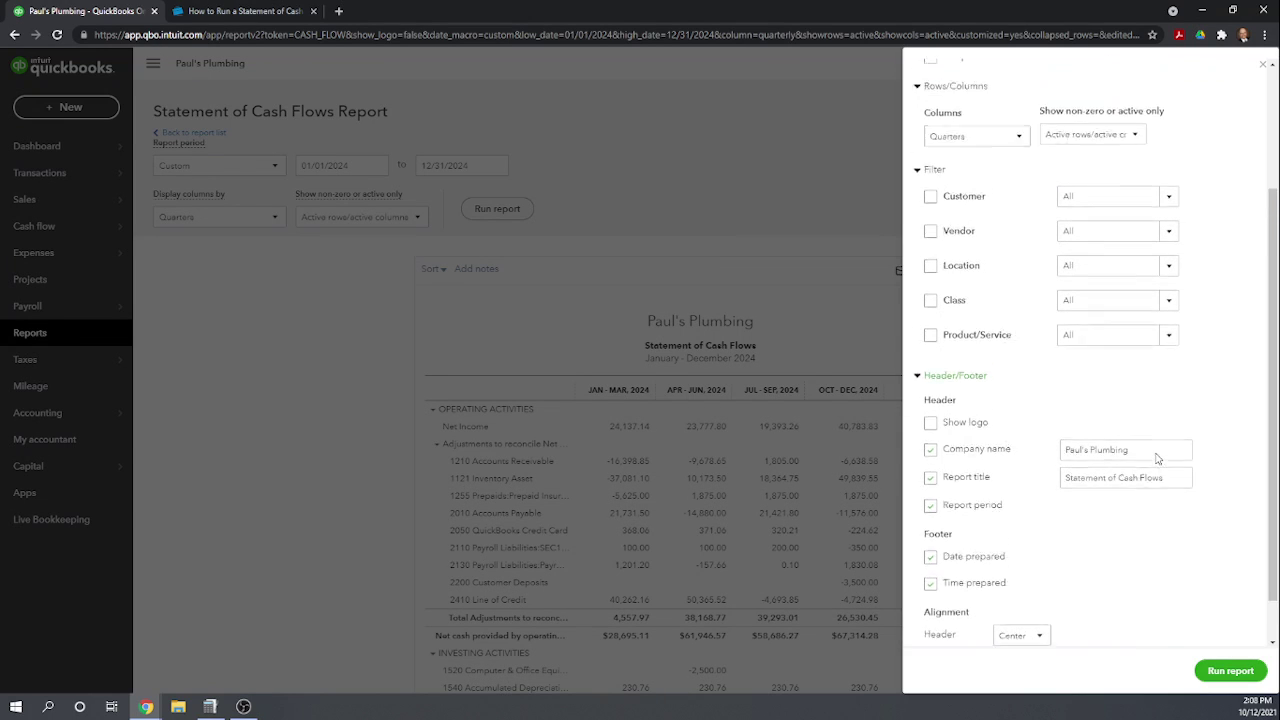
scroll(1157, 458, "down", 3)
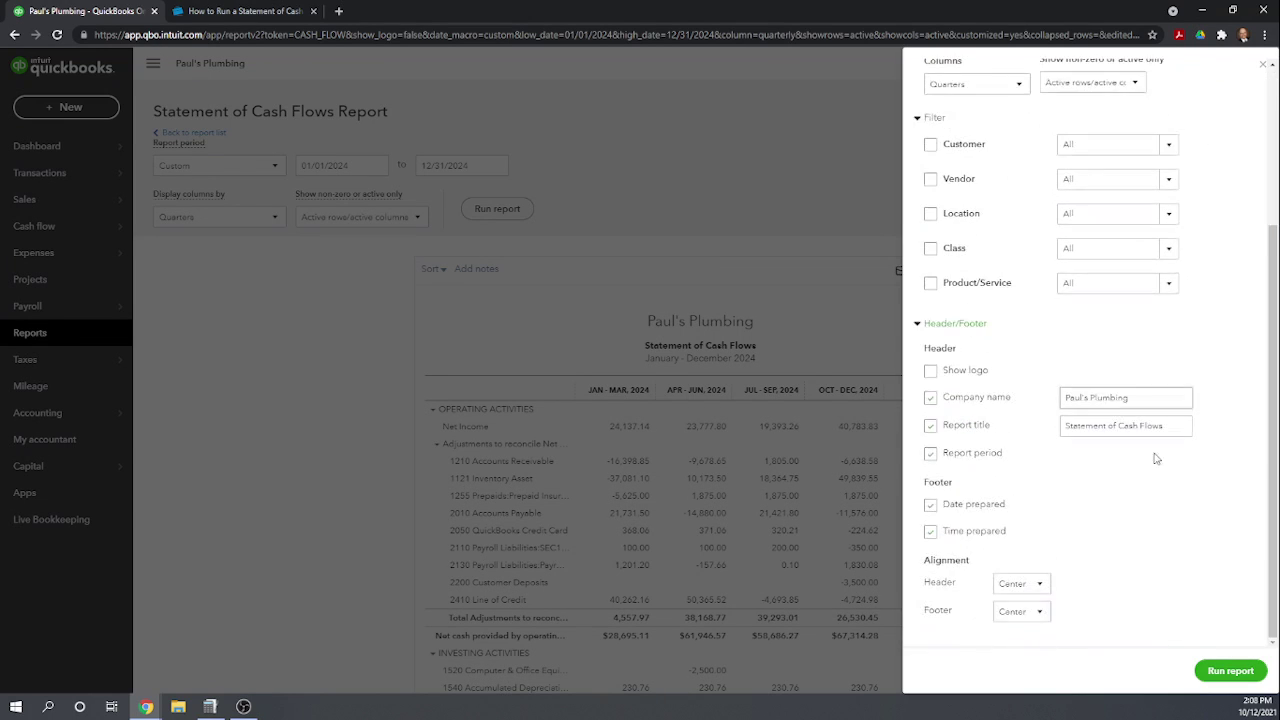
left_click(1230, 671)
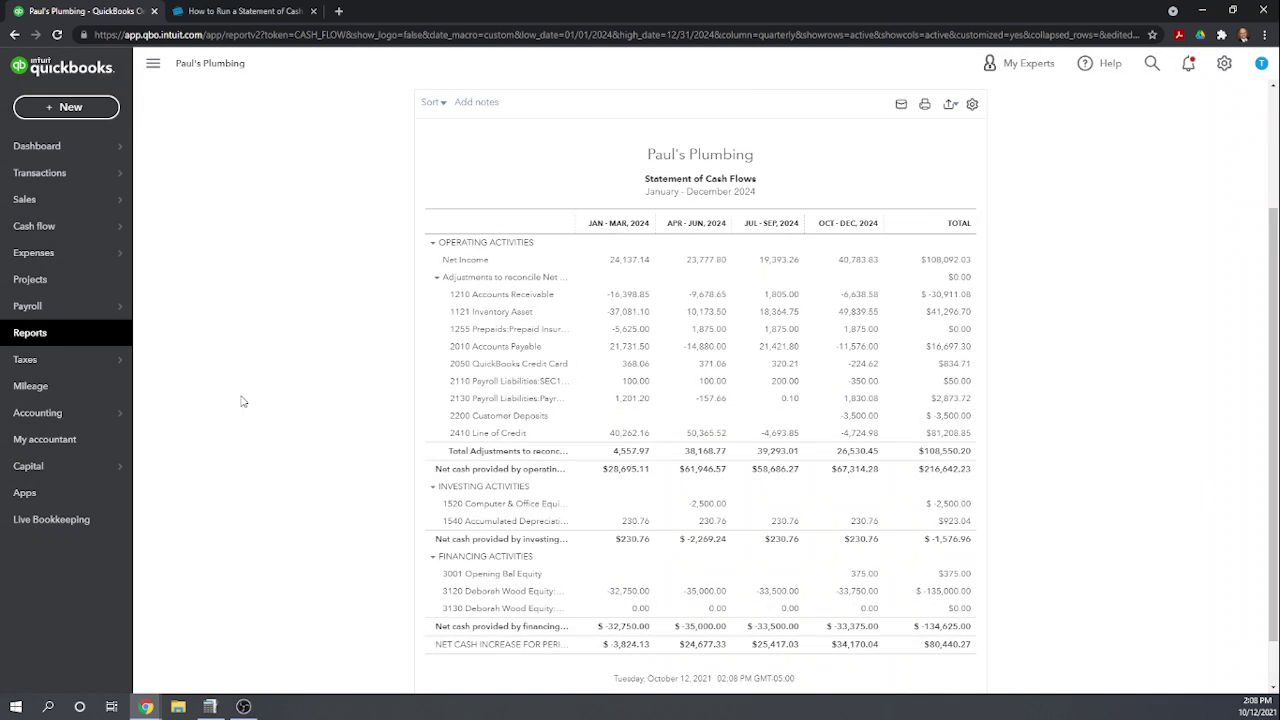
Look at the Excel and PDF export options for the report and dismiss them
scroll(820, 430, "up", 3)
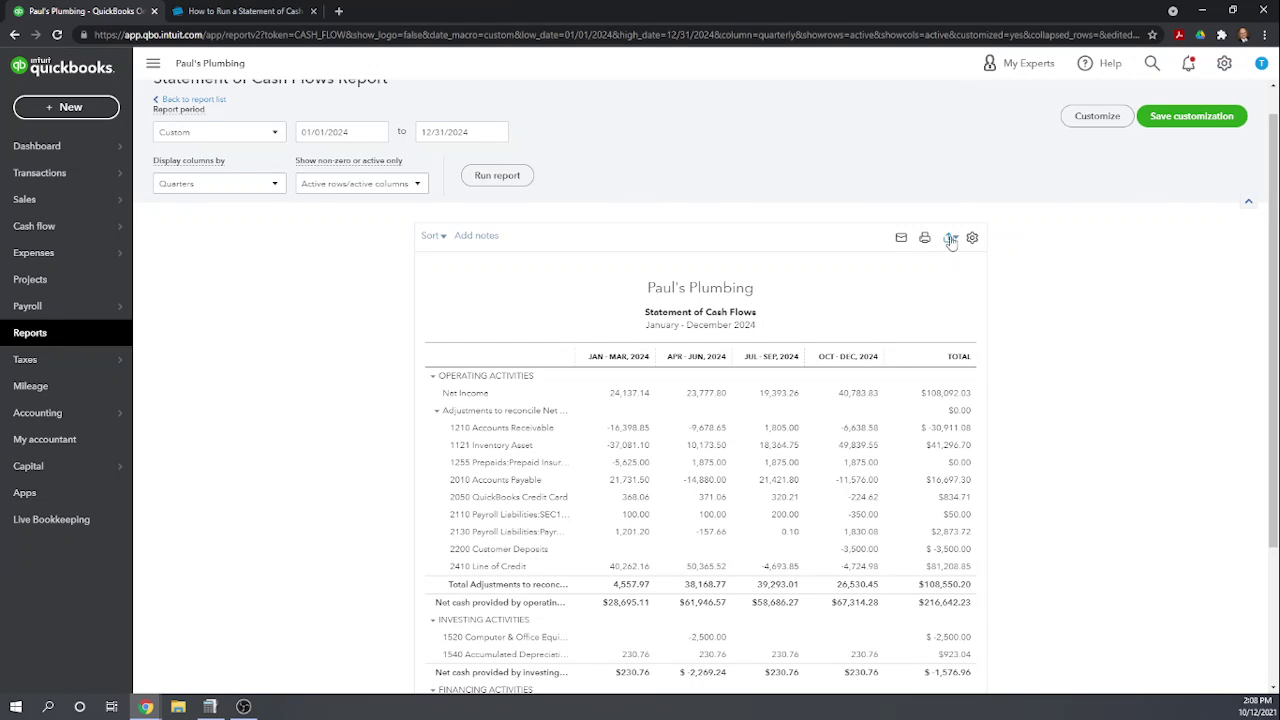
left_click(957, 243)
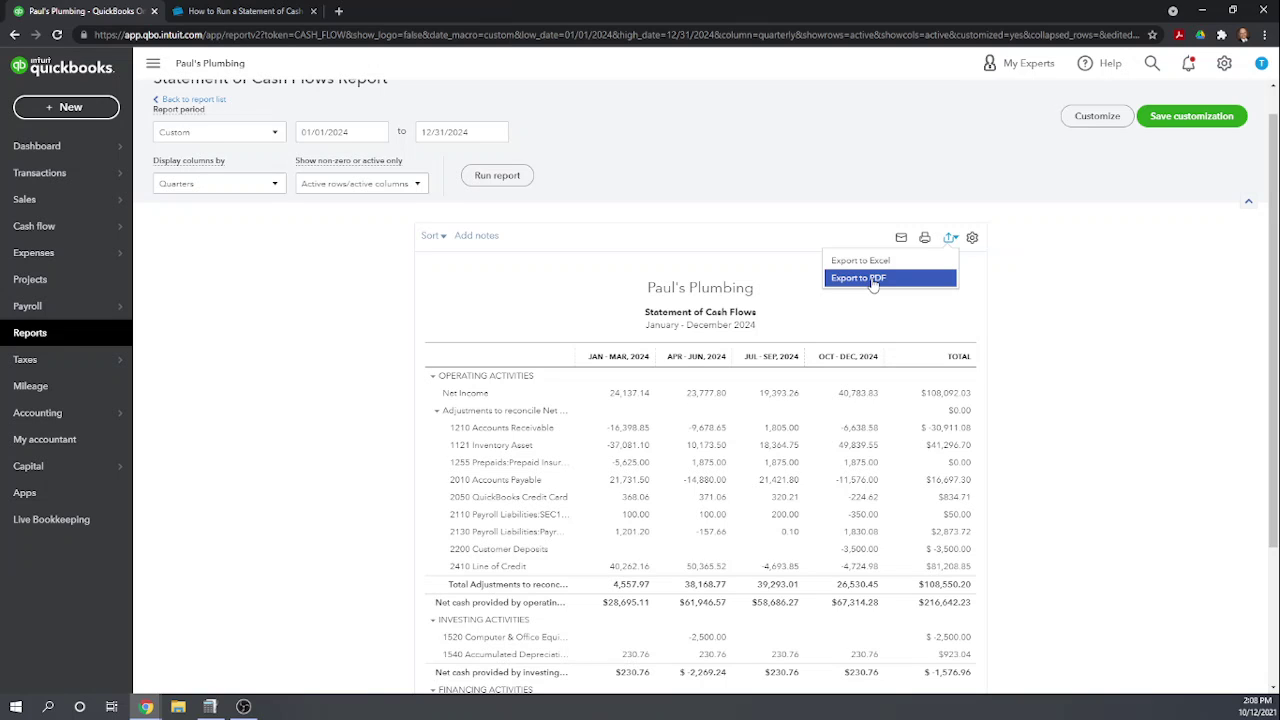
left_click(1168, 355)
scroll(1146, 431, "up", 1)
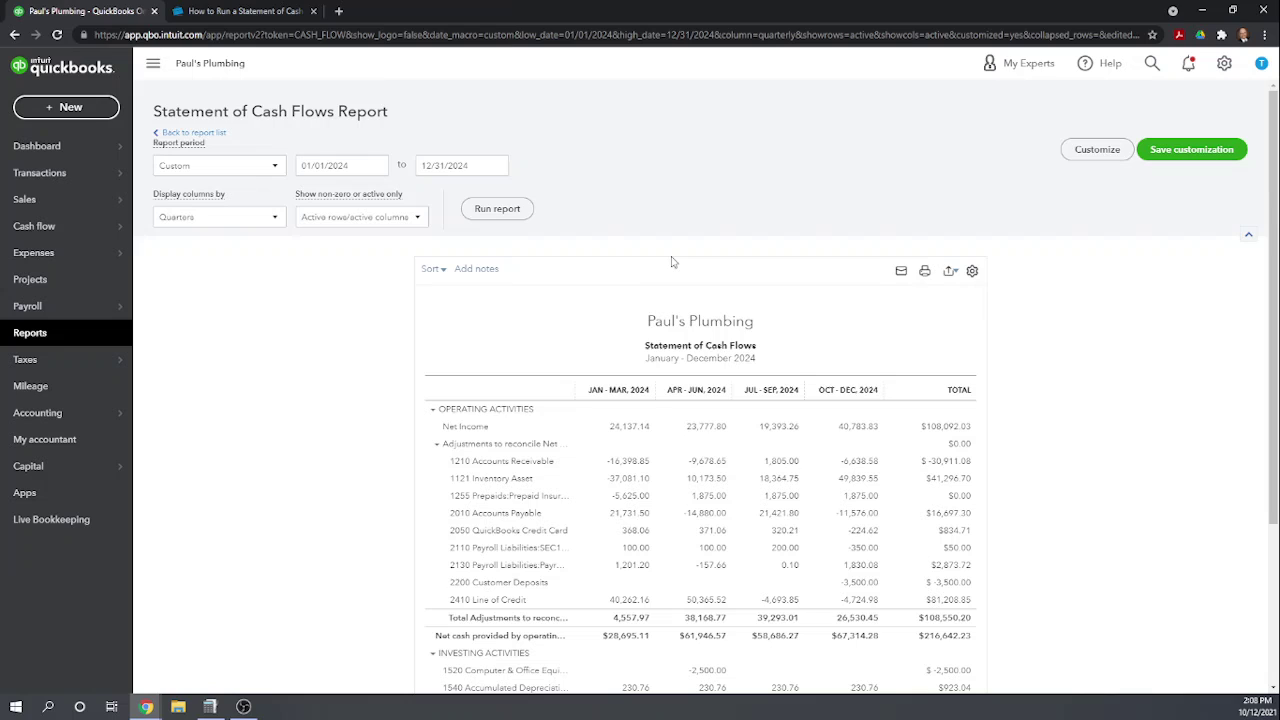
Save the customized report under the name Quarterly Cash Flow
left_click(1199, 153)
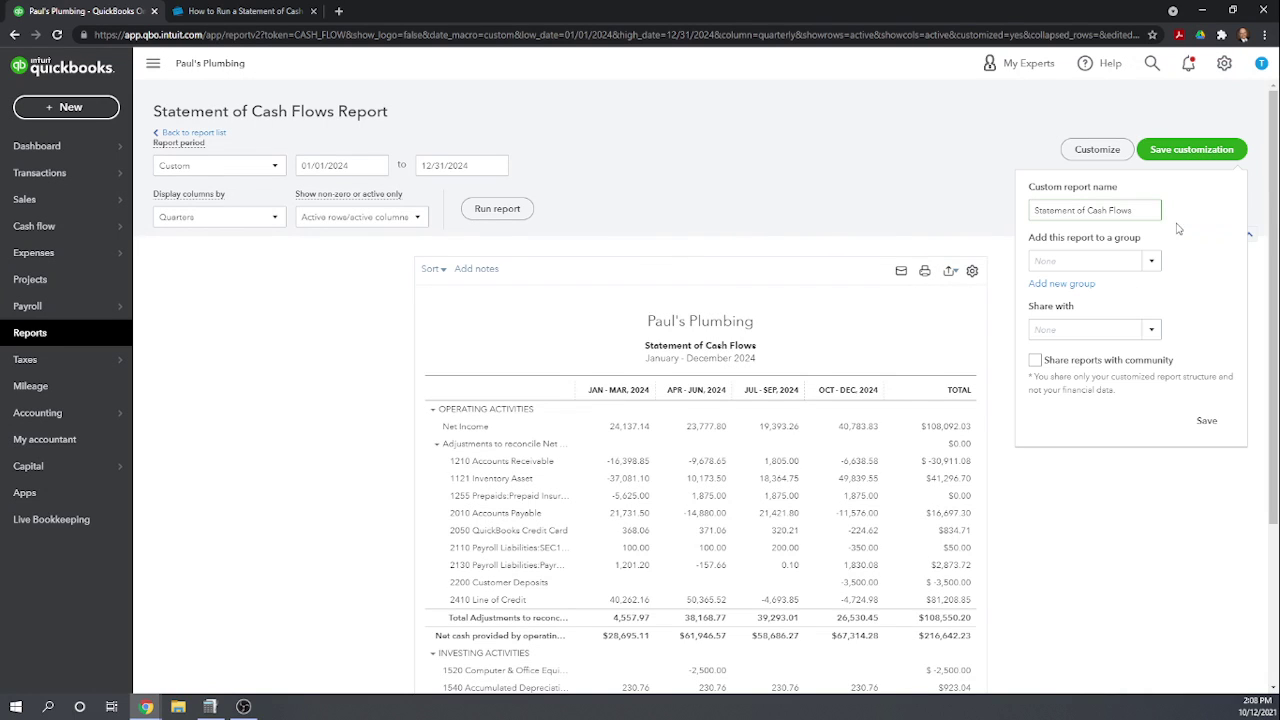
left_click(1133, 214)
left_click_drag(1138, 209, 1014, 213)
type("C")
left_click(1210, 432)
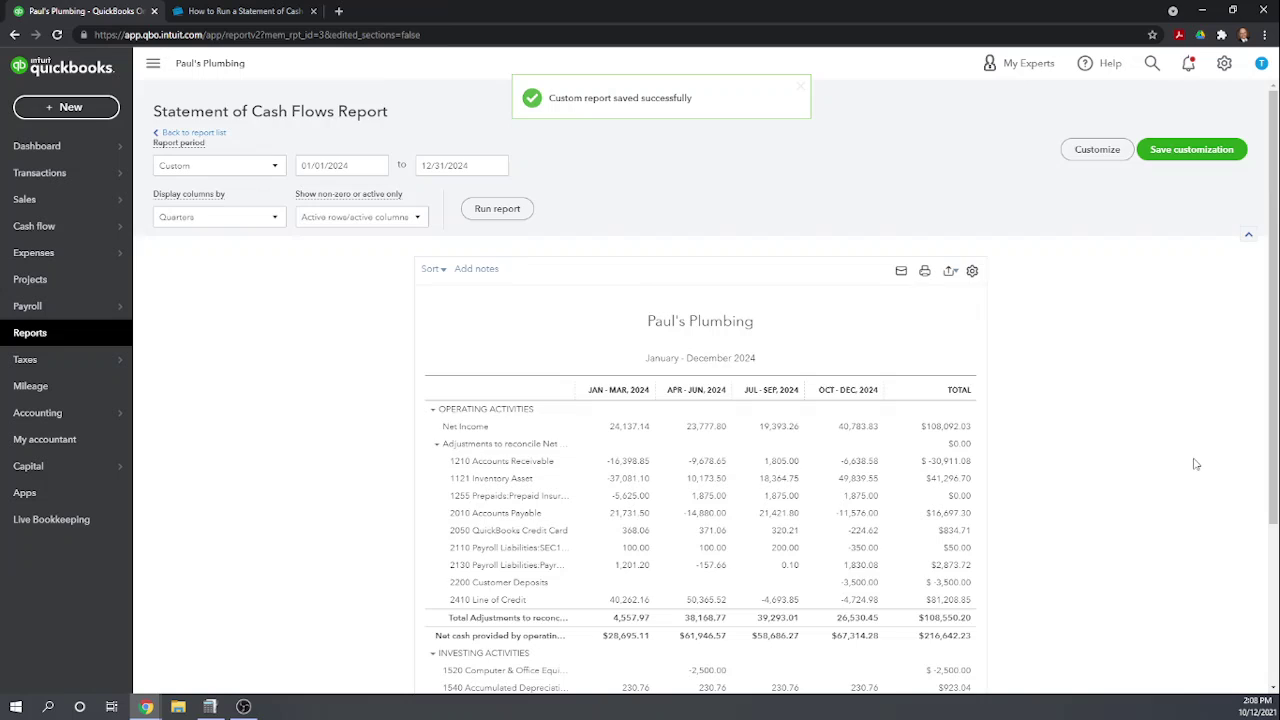
scroll(1195, 464, "down", 2)
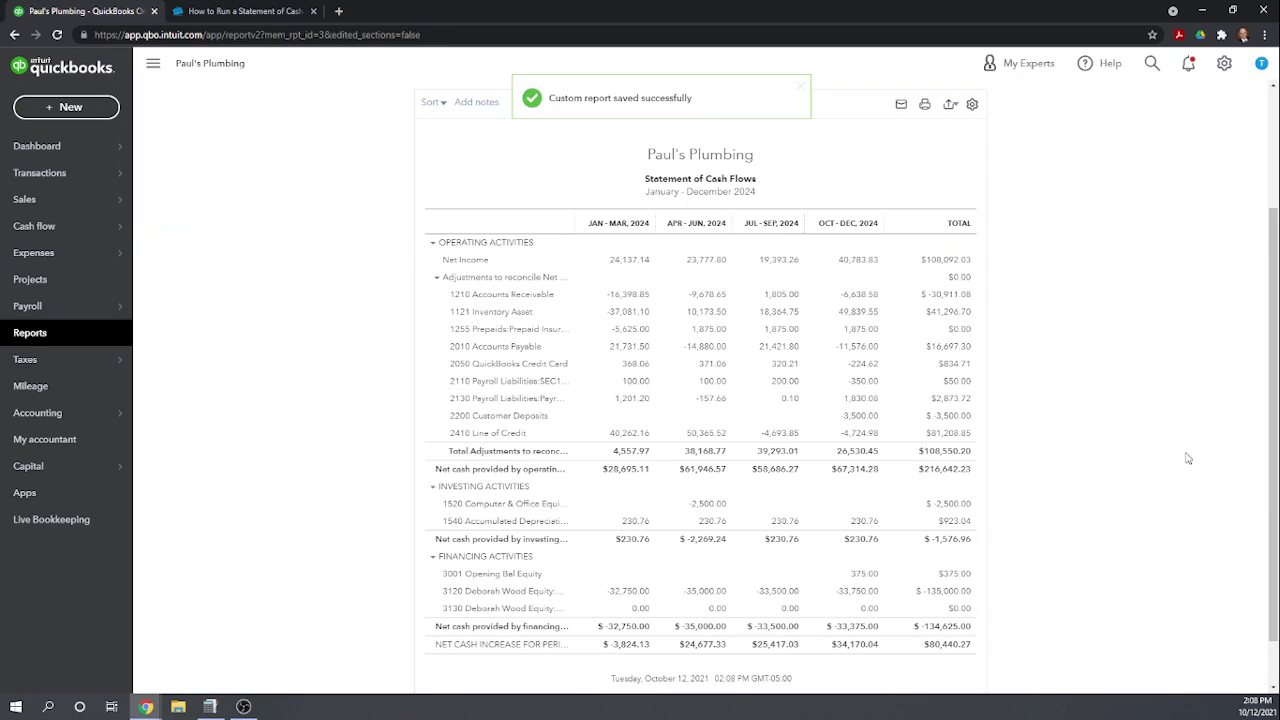
Open the saved Quarterly Cash Flow report from the custom reports list
left_click(30, 336)
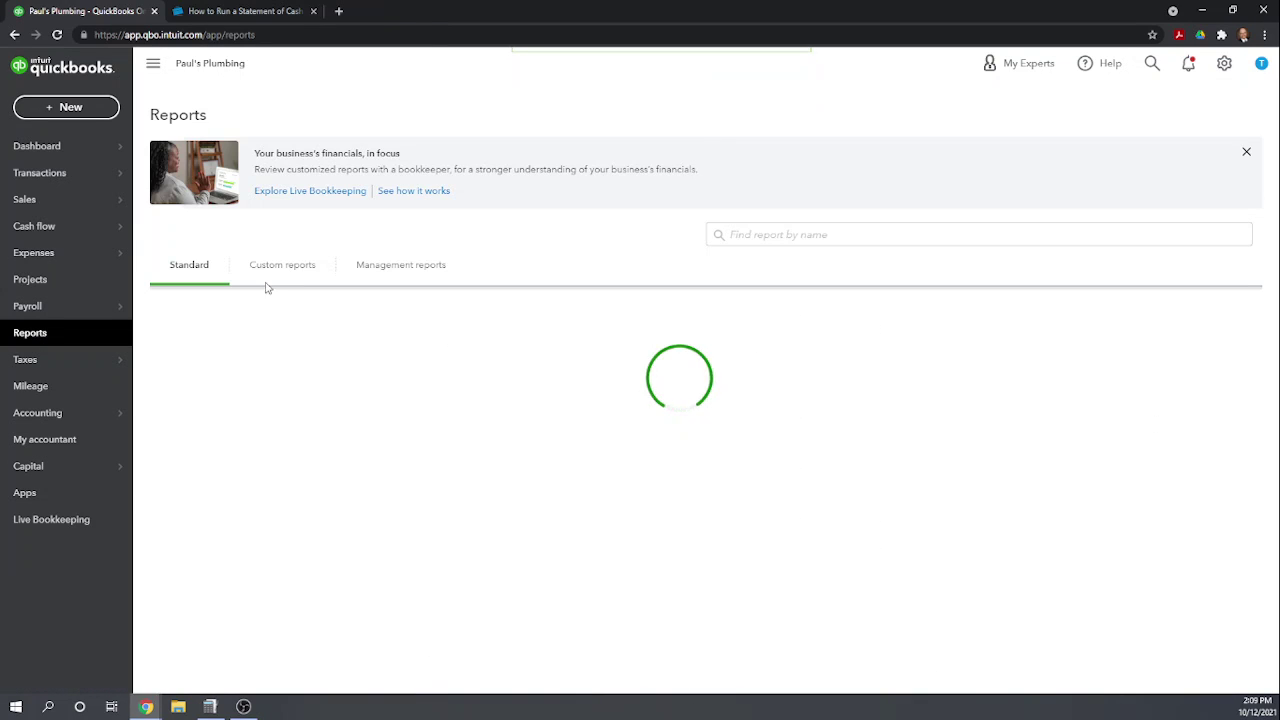
left_click(281, 266)
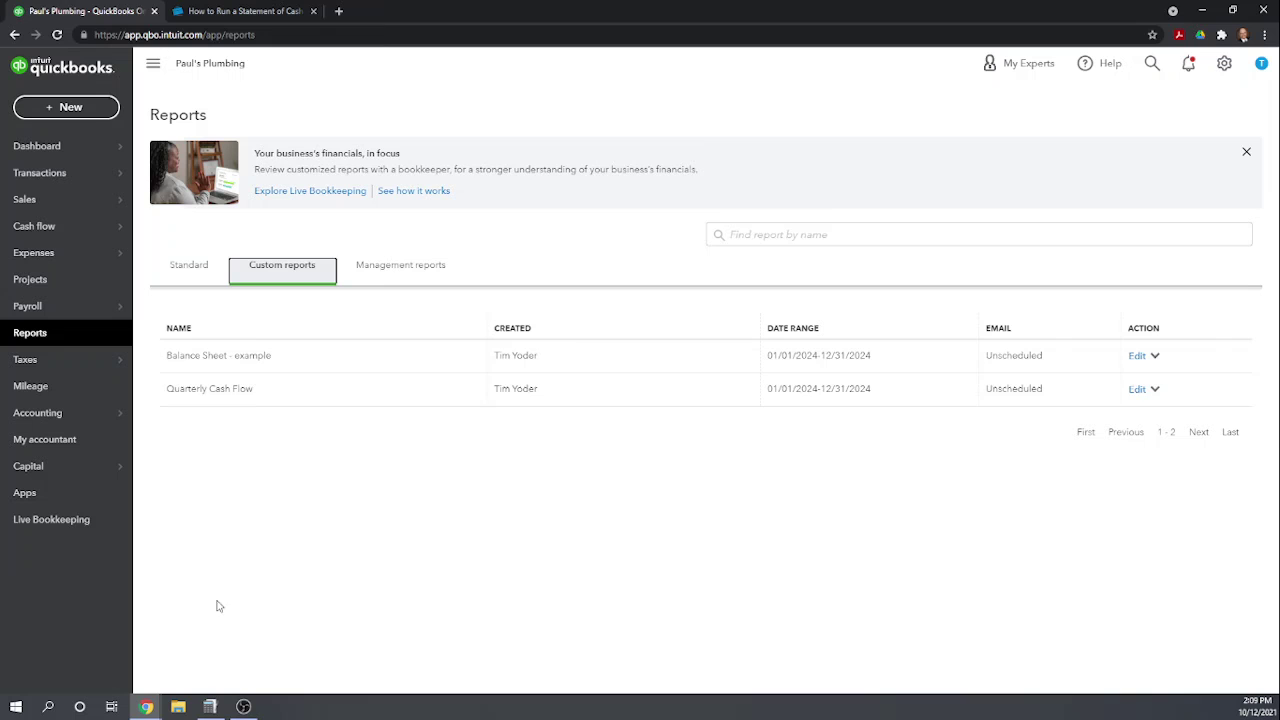
left_click(209, 390)
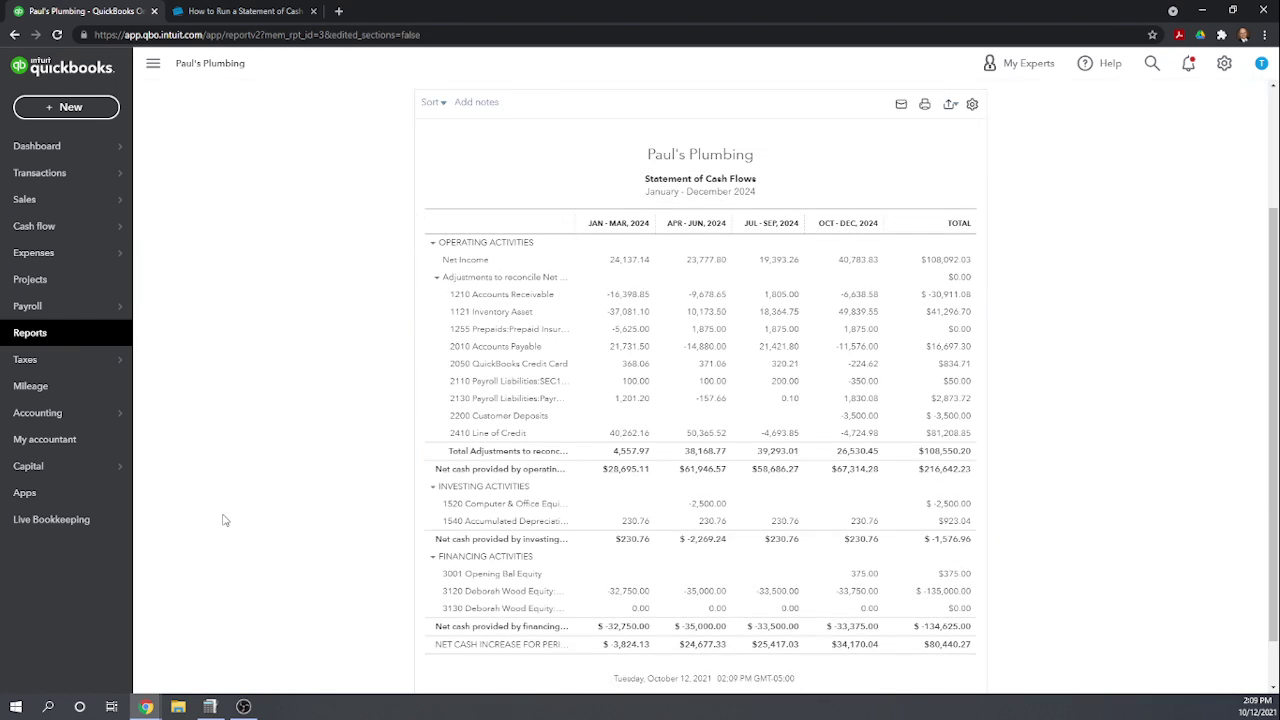
scroll(900, 410, "up", 3)
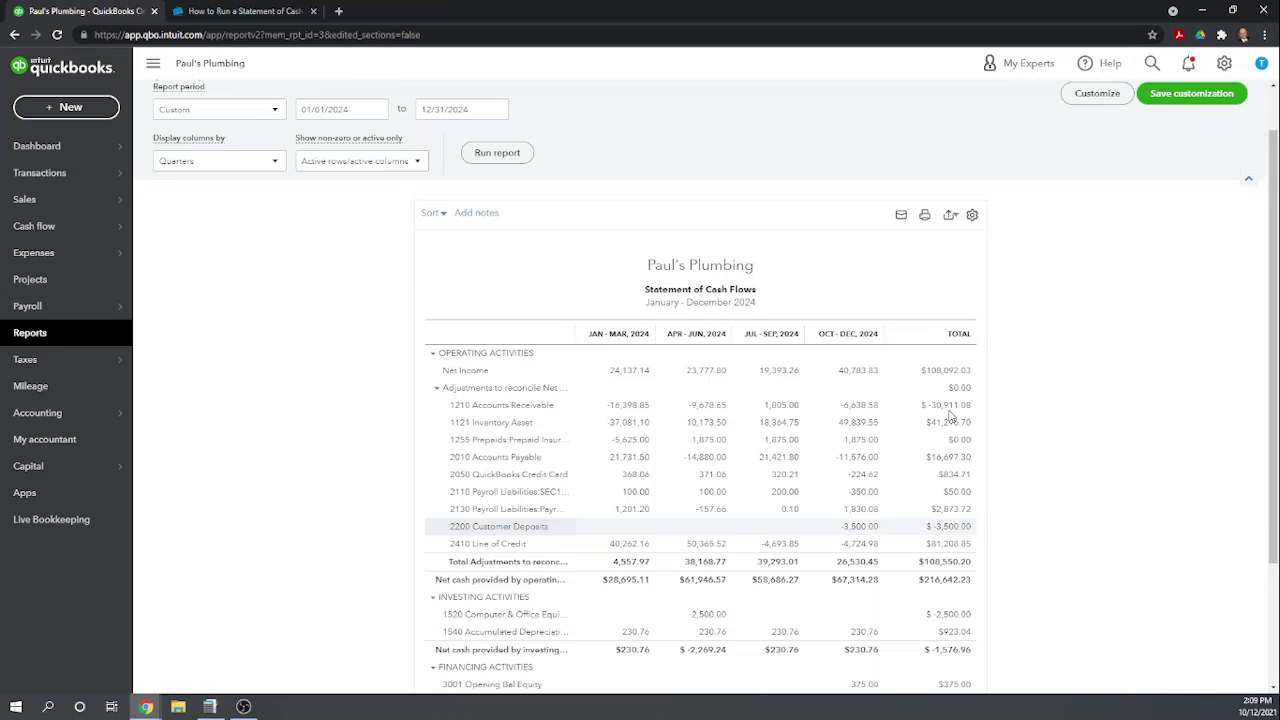